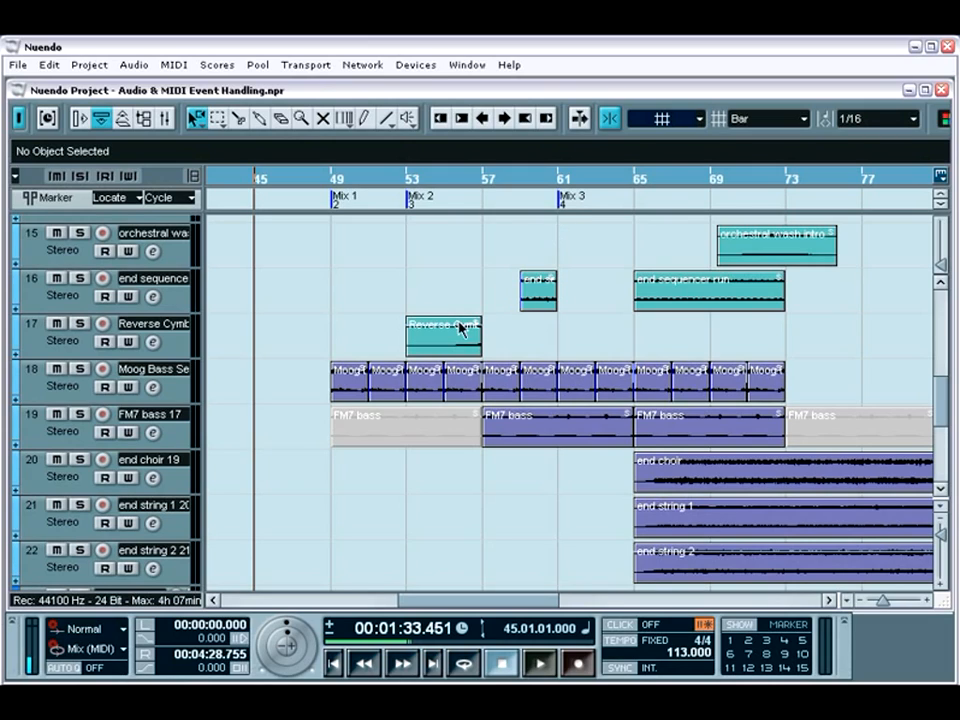
Show the volume automation lane of the Moog Bass Sequence track and enable automation reading for it.
click(15, 400)
click(15, 400)
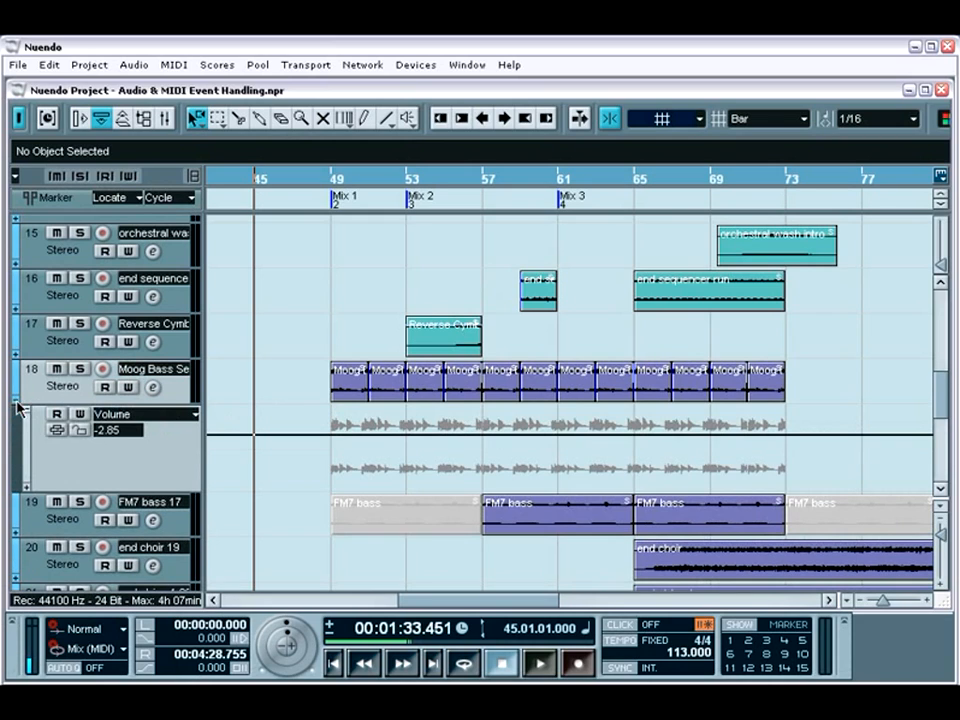
click(56, 413)
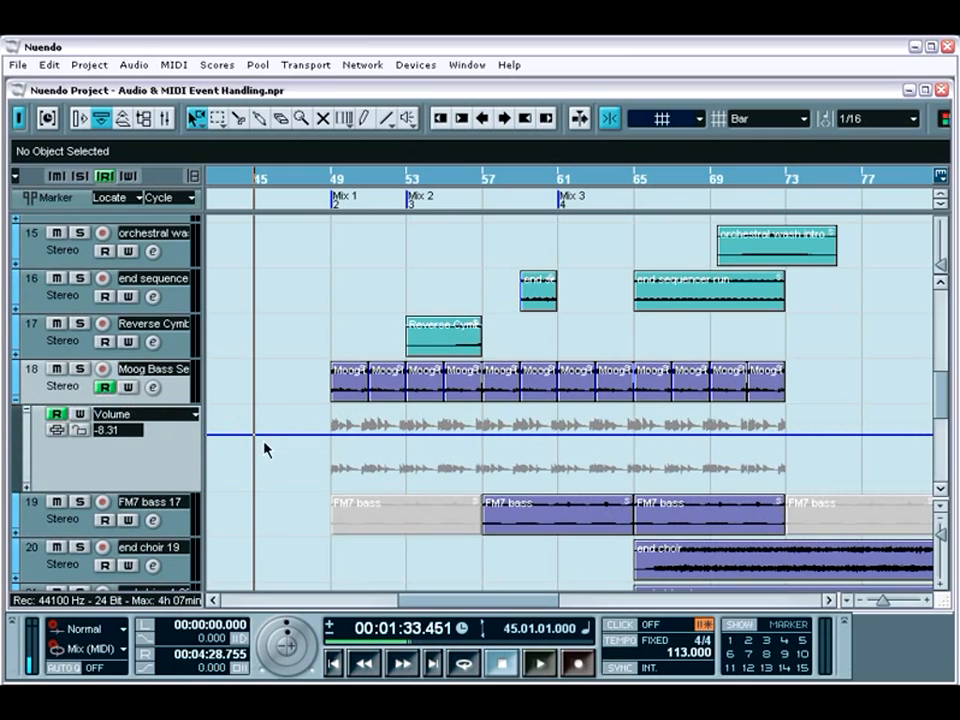
Draw Moog Bass volume automation with a dip at bar 52, a peak at 53, about -14.36 from bars 55 to 59, and a rise to bar 61.
click(407, 440)
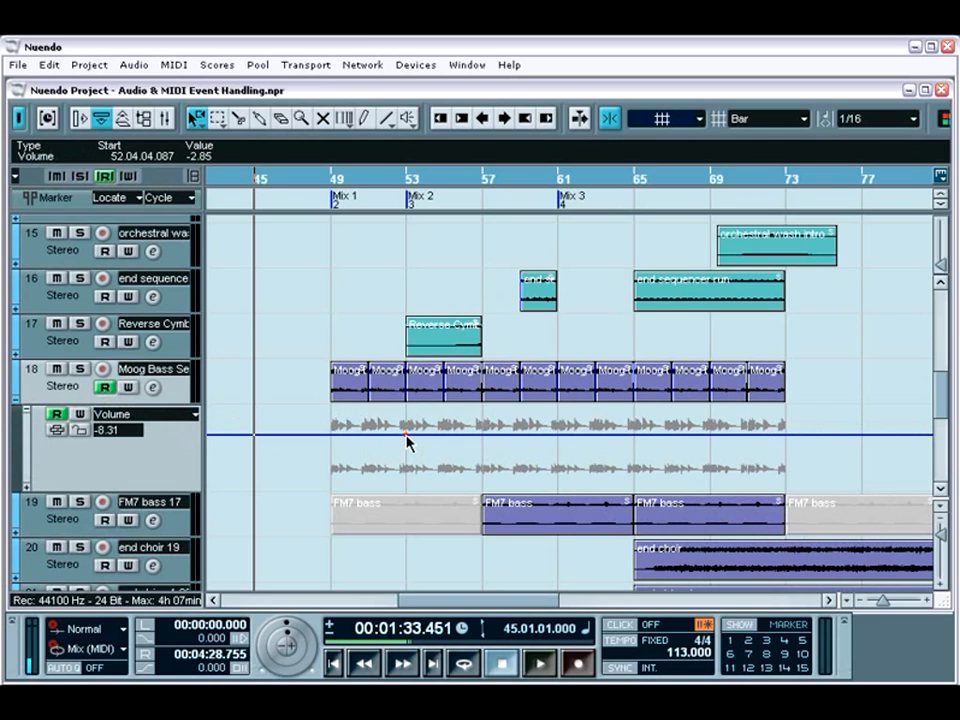
mouse_move(367, 441)
mouse_down()
mouse_move(375, 461)
mouse_move(396, 465)
mouse_move(374, 455)
mouse_move(373, 424)
mouse_move(403, 429)
mouse_move(381, 467)
mouse_move(344, 466)
mouse_move(321, 429)
mouse_move(356, 426)
mouse_move(388, 447)
mouse_move(369, 469)
mouse_move(360, 444)
mouse_move(369, 449)
mouse_up()
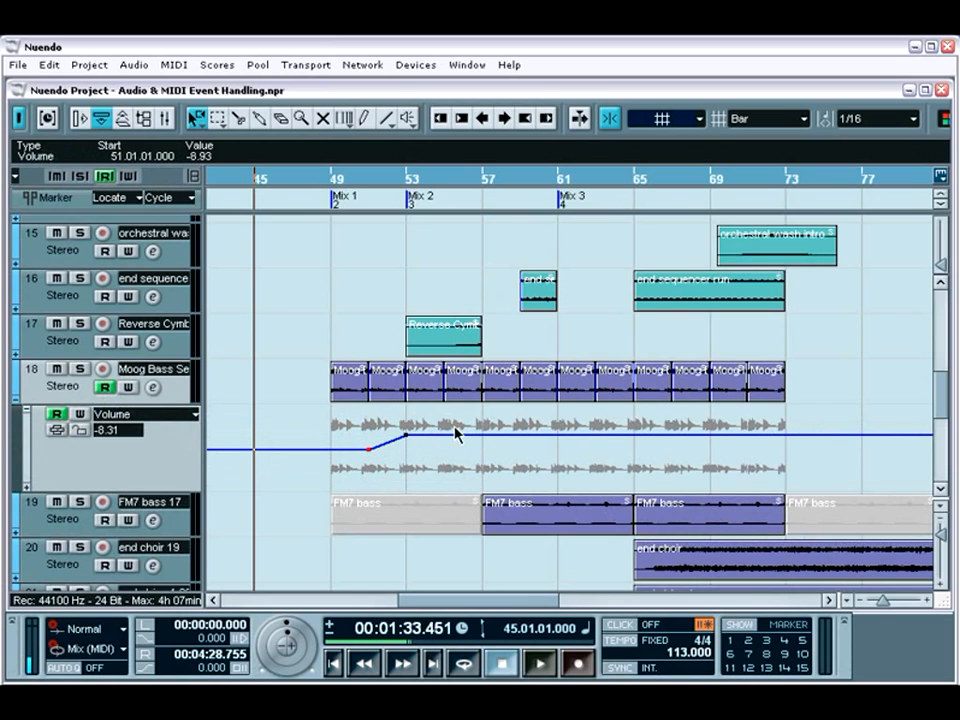
click(388, 447)
mouse_move(388, 448)
mouse_down()
mouse_move(386, 463)
mouse_move(338, 437)
mouse_move(374, 454)
mouse_move(372, 443)
mouse_up()
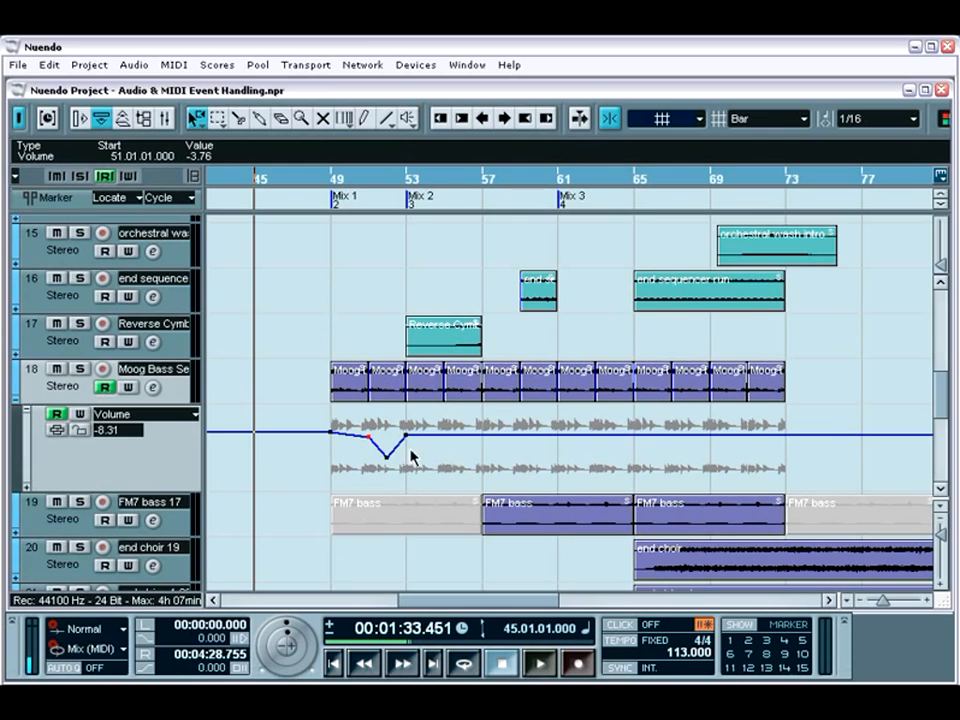
click(558, 435)
drag(497, 444, 531, 467)
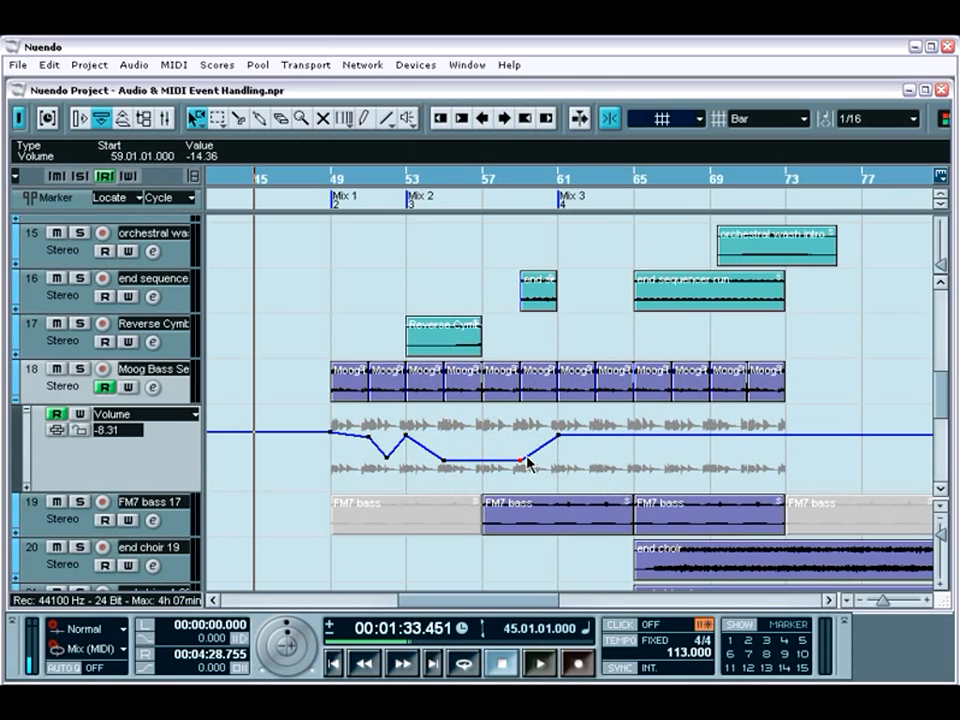
Select the Moog Bass Sequence event at bar 55 and view the plug-ins offered for processing it.
click(455, 402)
right_click(455, 402)
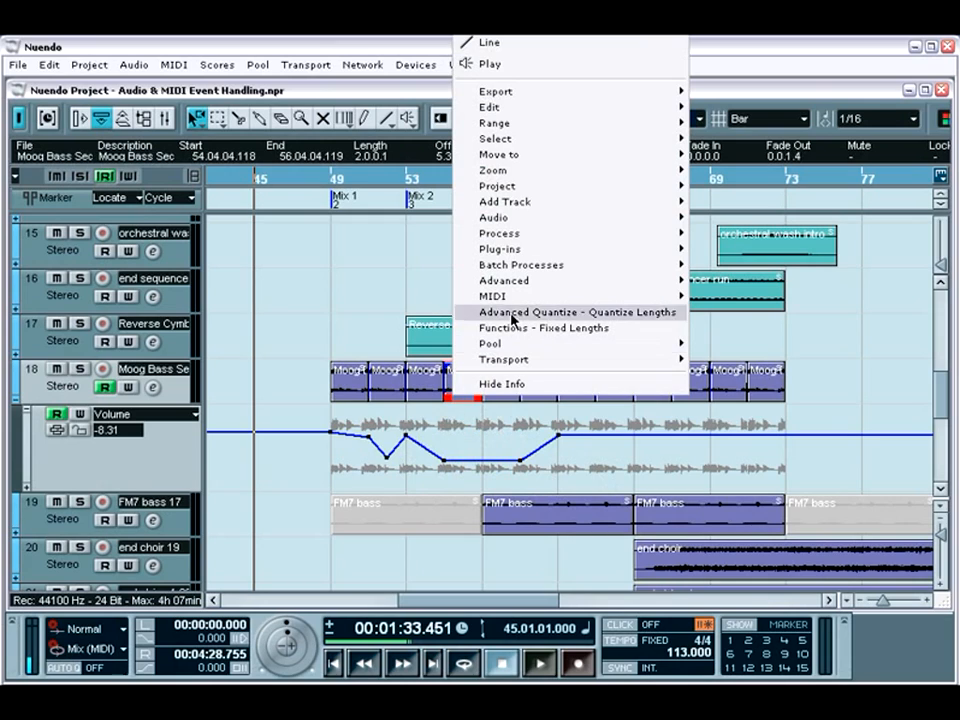
mouse_move(518, 258)
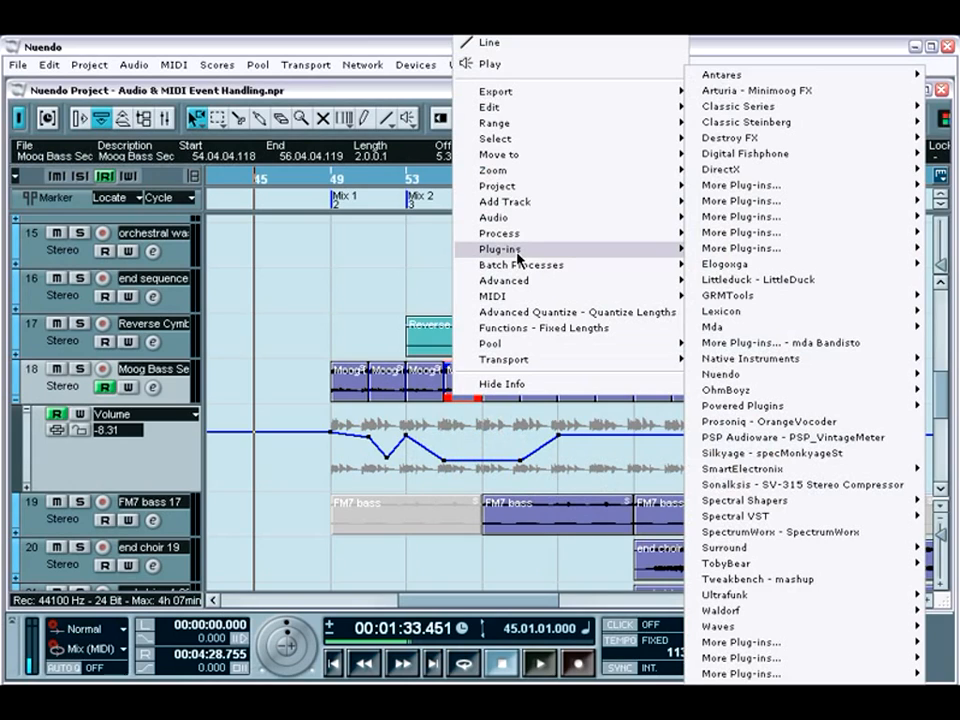
click(432, 295)
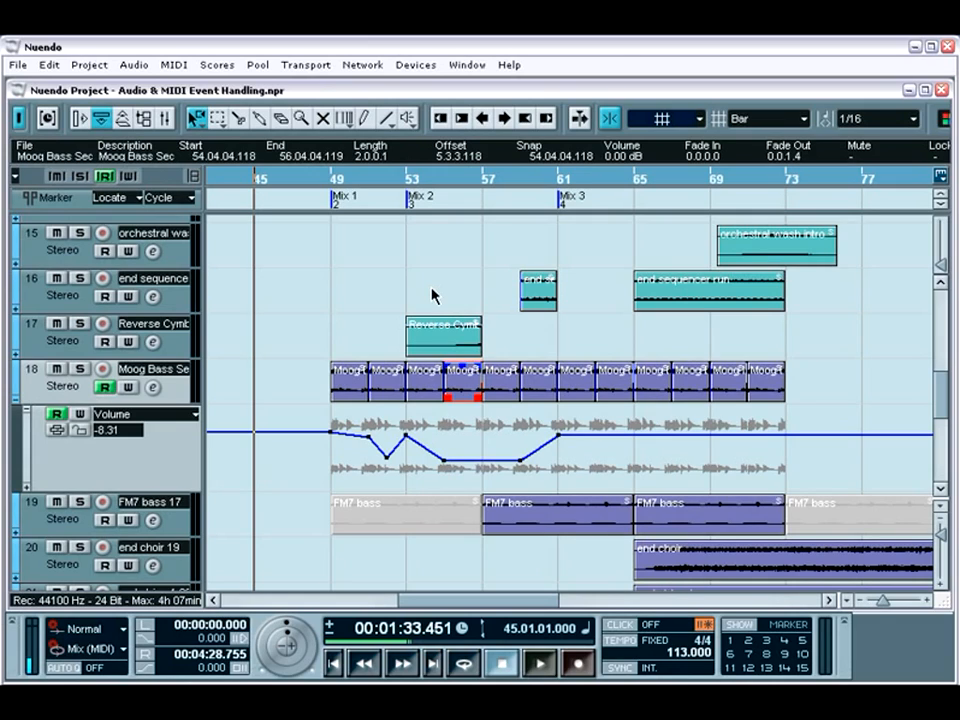
Lower the event volume of the Moog Bass event at bar 55 to about -1.94 dB using its volume handle.
key(6)
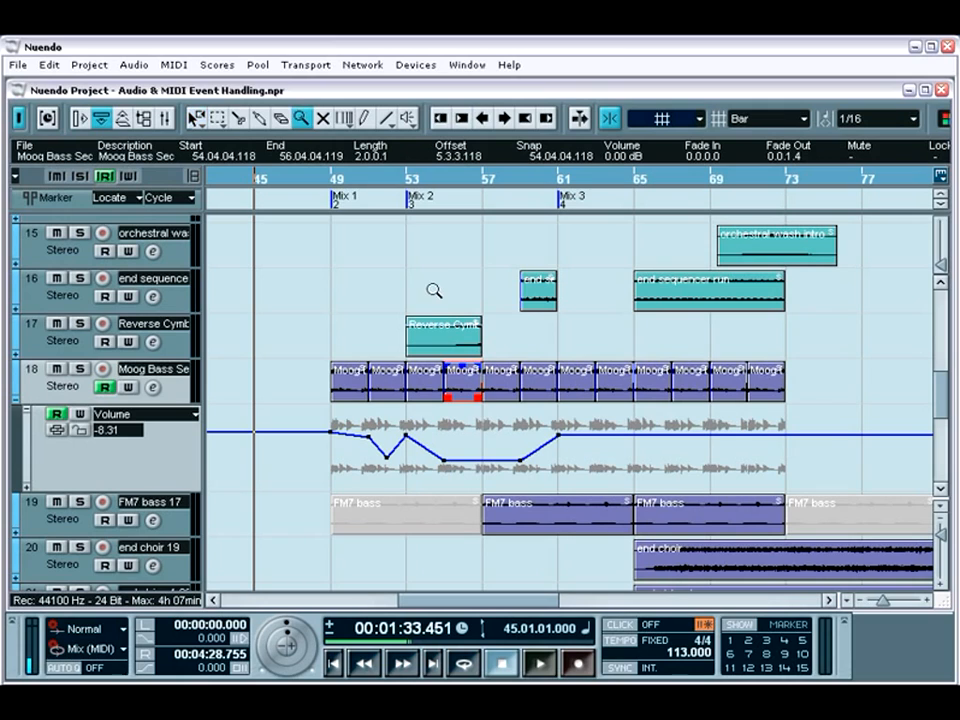
drag(535, 302, 349, 487)
drag(559, 450, 435, 427)
key(1)
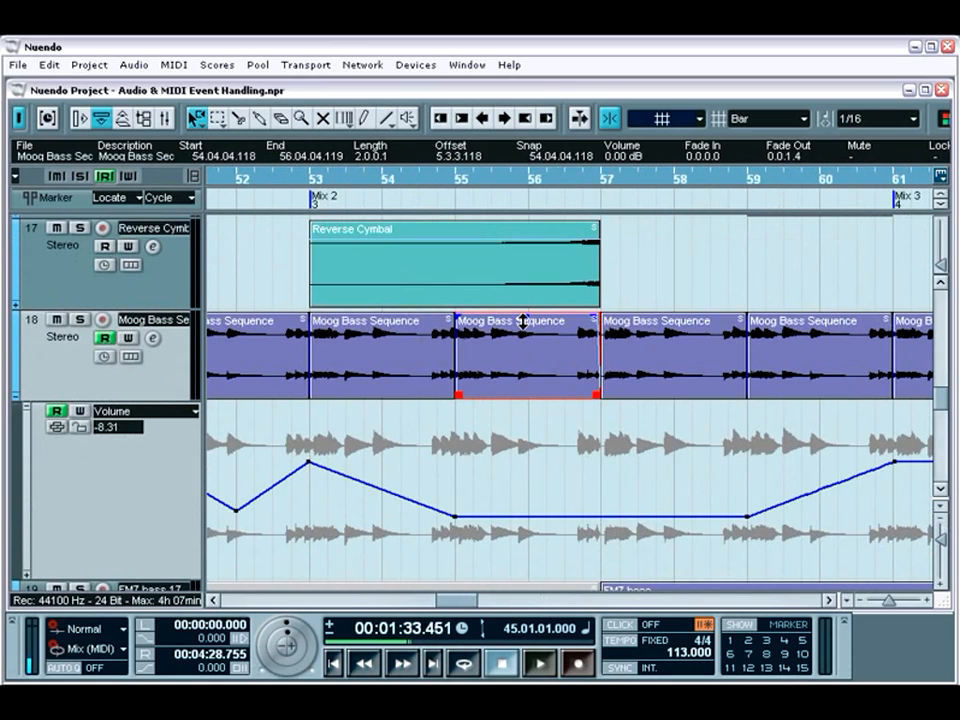
drag(525, 318, 531, 347)
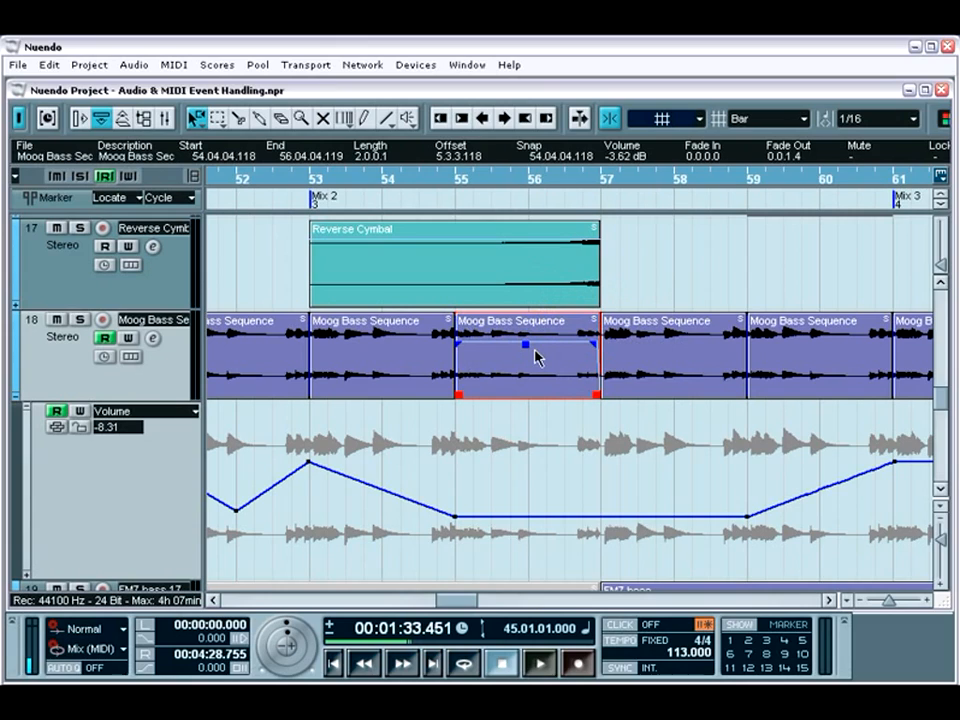
mouse_move(526, 346)
mouse_down()
mouse_move(523, 375)
mouse_move(528, 334)
mouse_up()
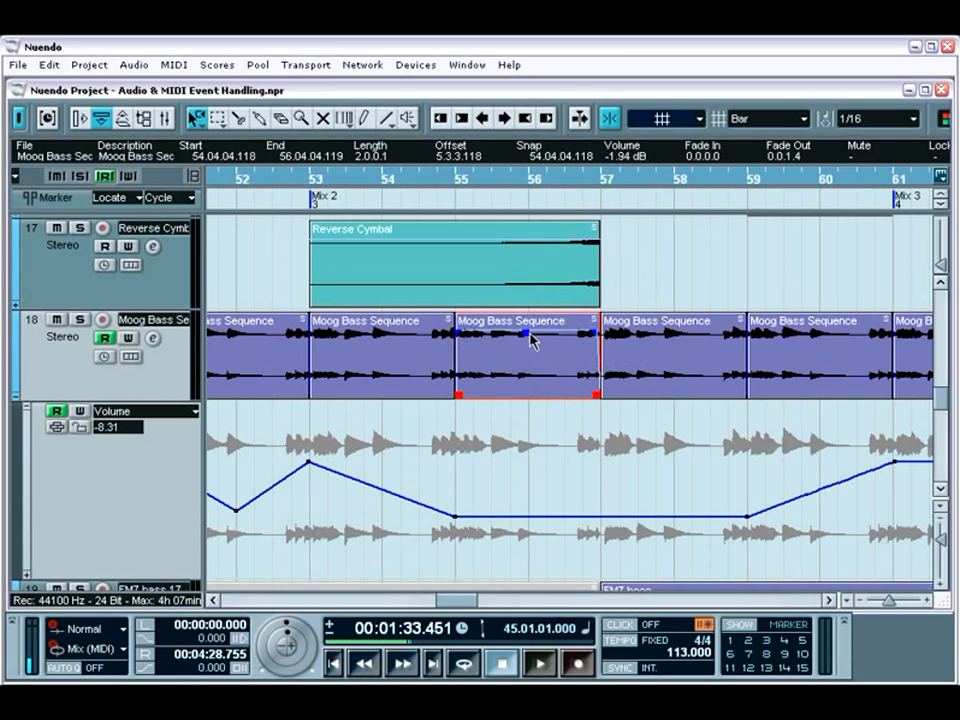
Set the event volume of the selected Moog Bass event to exactly -3 dB.
click(615, 159)
text(-3)
key(Return)
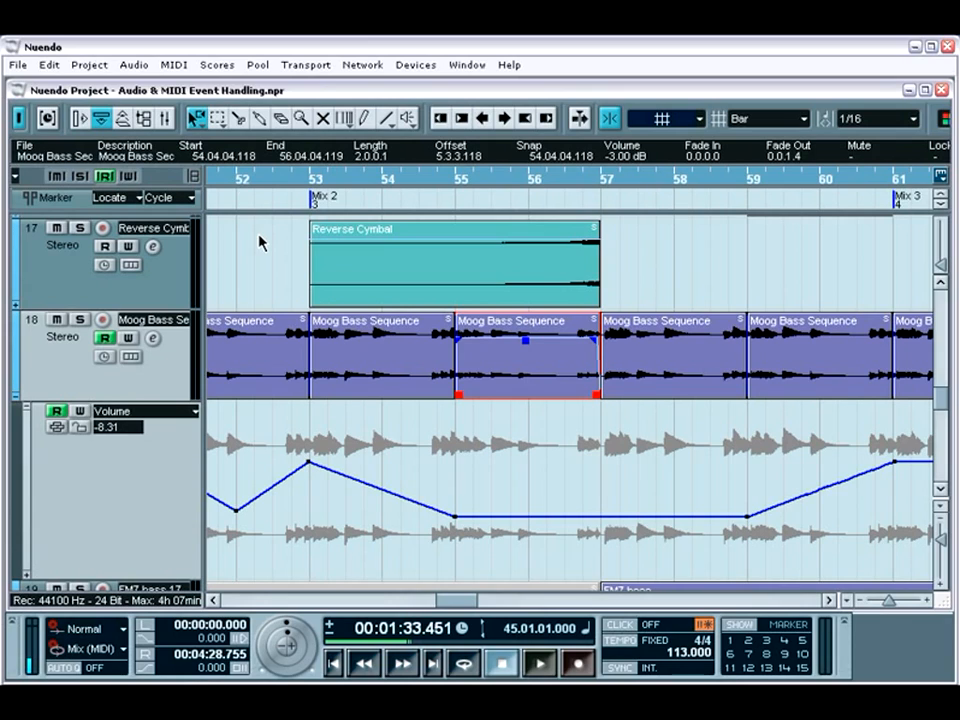
Display the automation mode setting and choose Trim mode.
right_click(186, 127)
click(240, 218)
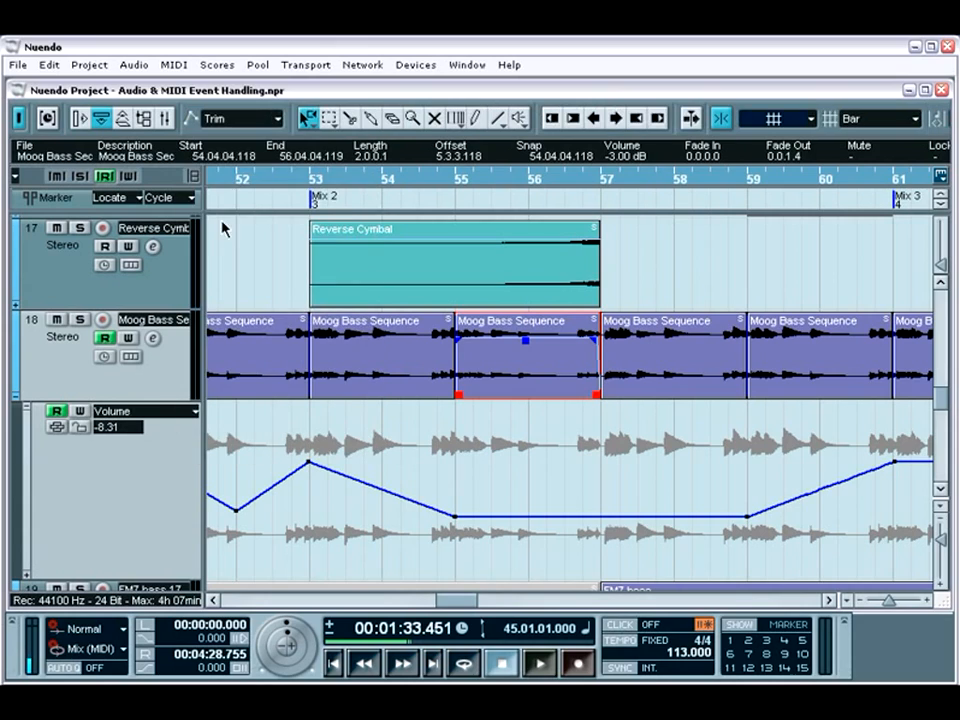
click(265, 121)
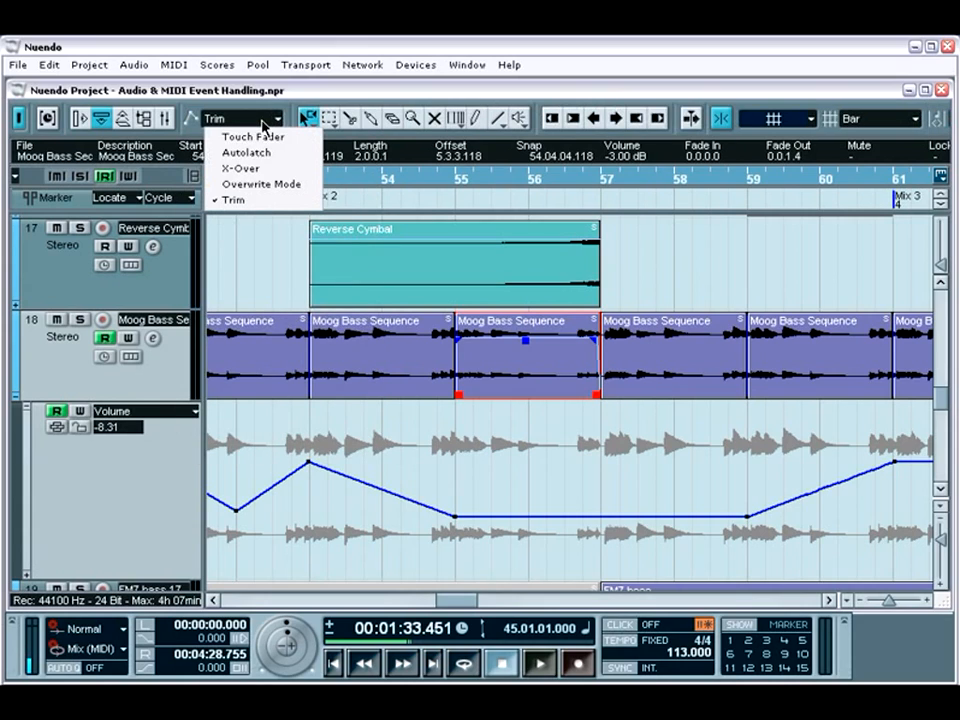
click(262, 202)
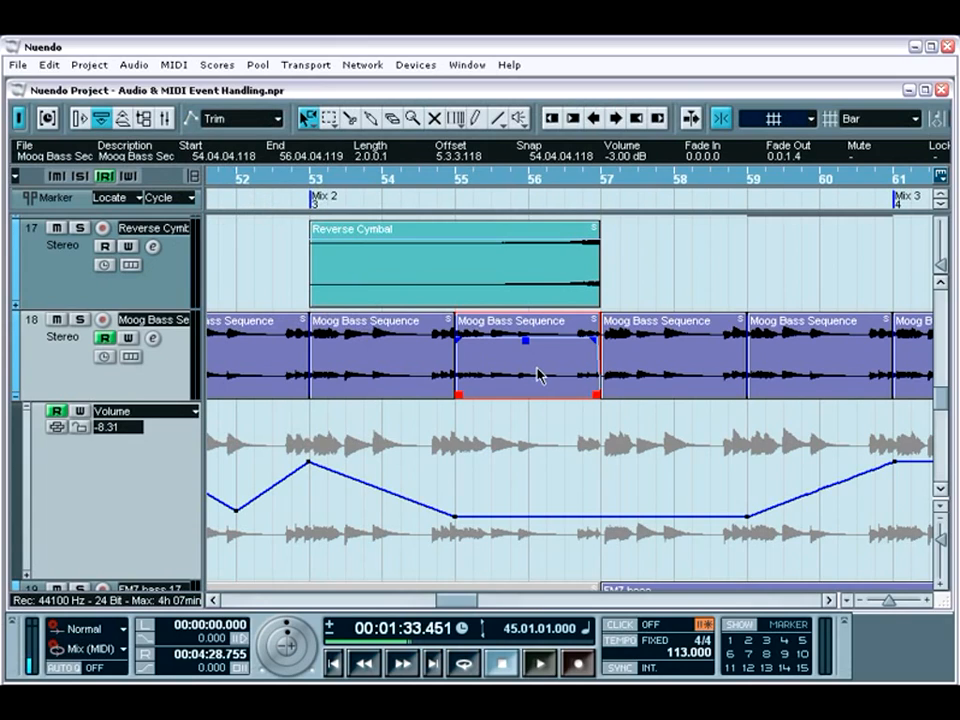
Set the locators around the selected event and write a trim with the Moog Bass channel fader, raising the volume automation between bars 55 and 57.
key(p)
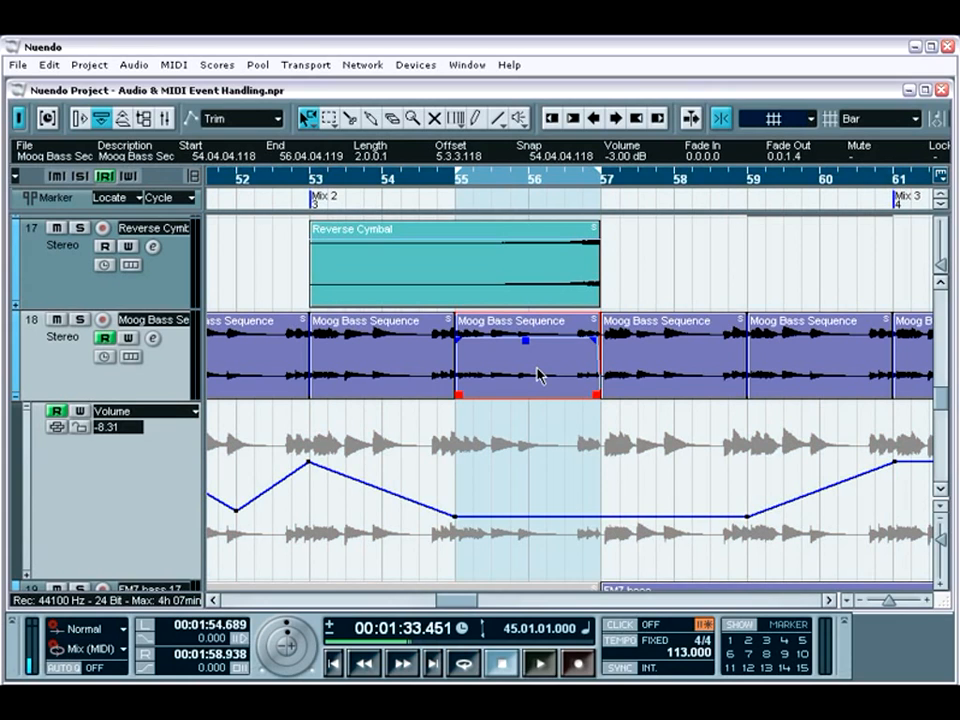
key(l)
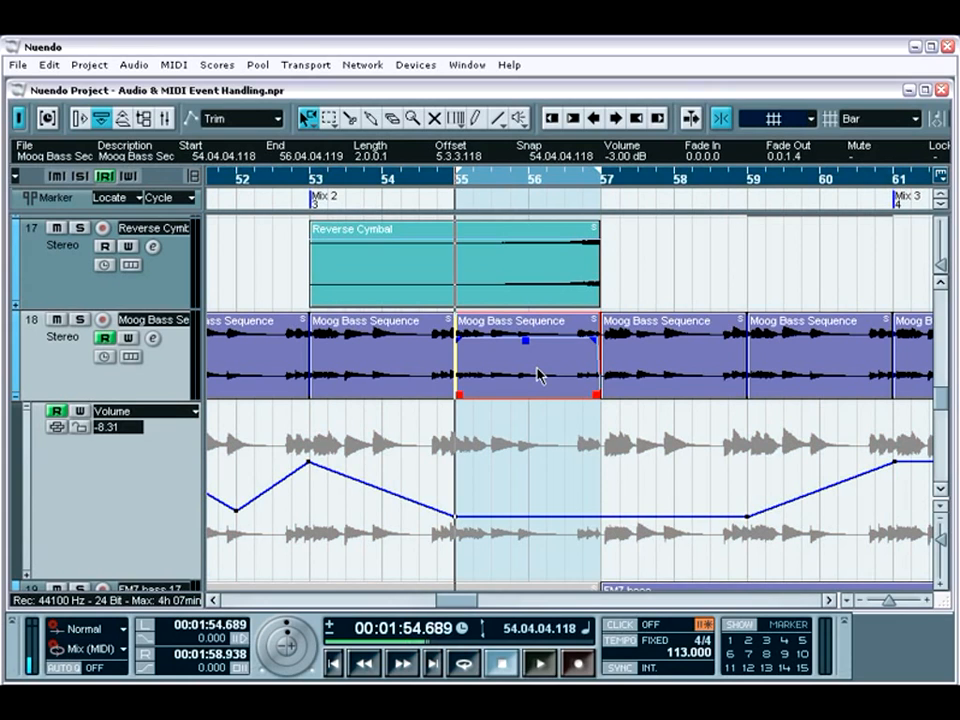
click(81, 120)
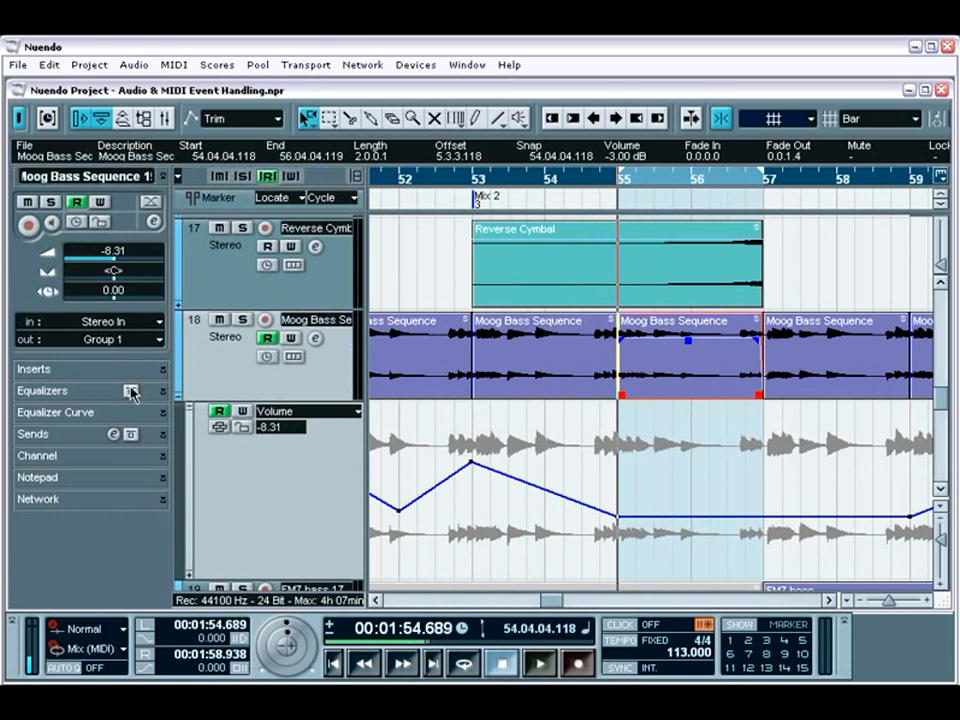
click(163, 455)
click(242, 413)
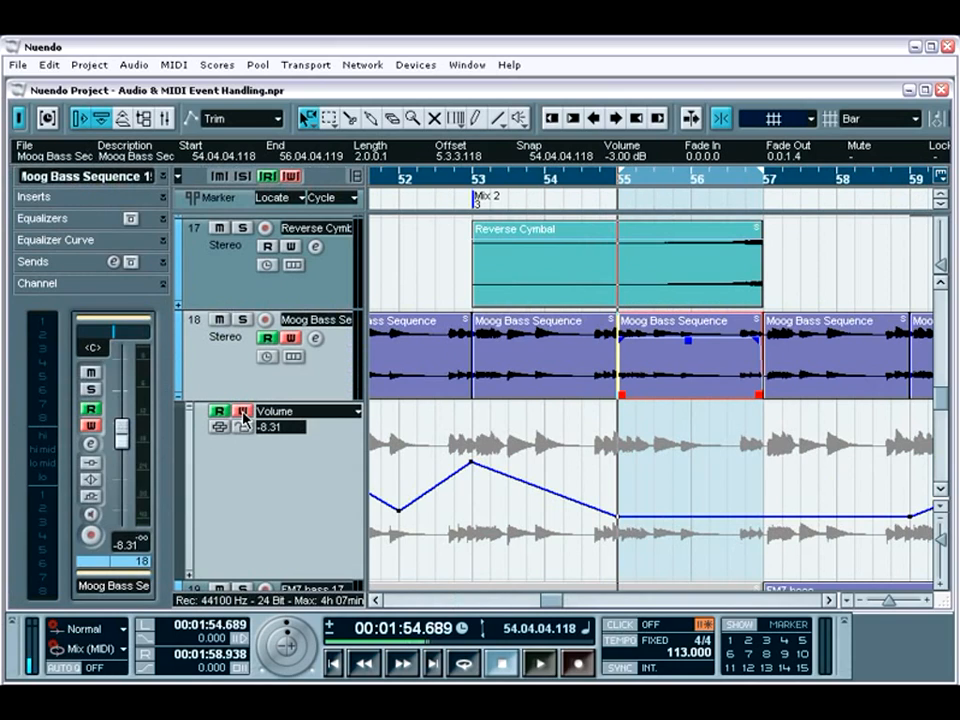
drag(122, 428, 137, 377)
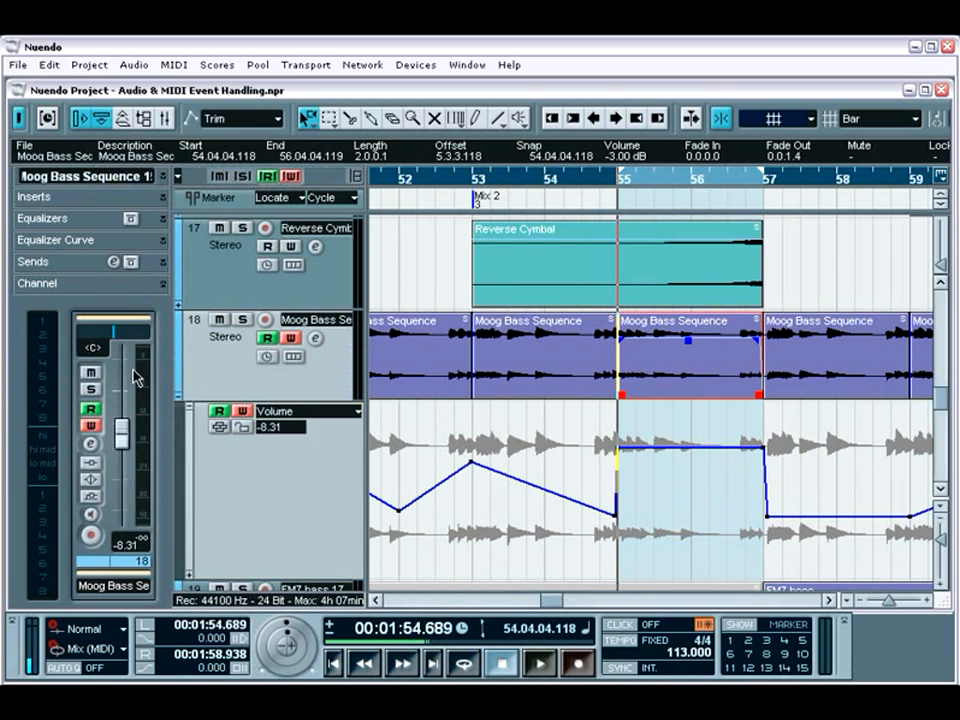